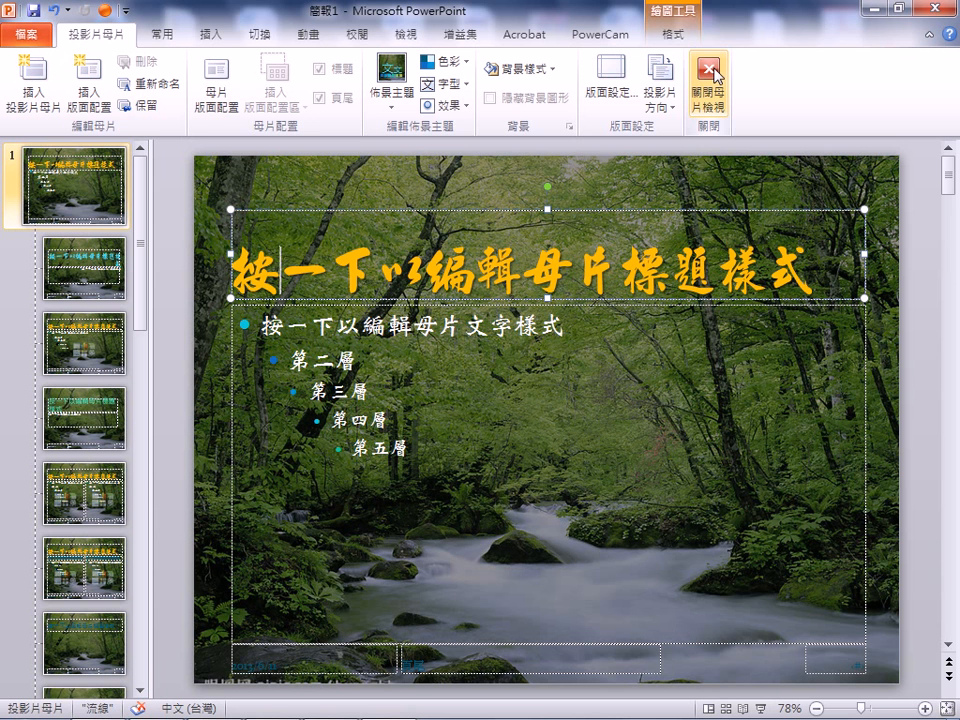
# Step: Leave the slide master view and compare the title slide with the 旅遊計畫 slide
pyautogui.click(710, 76)
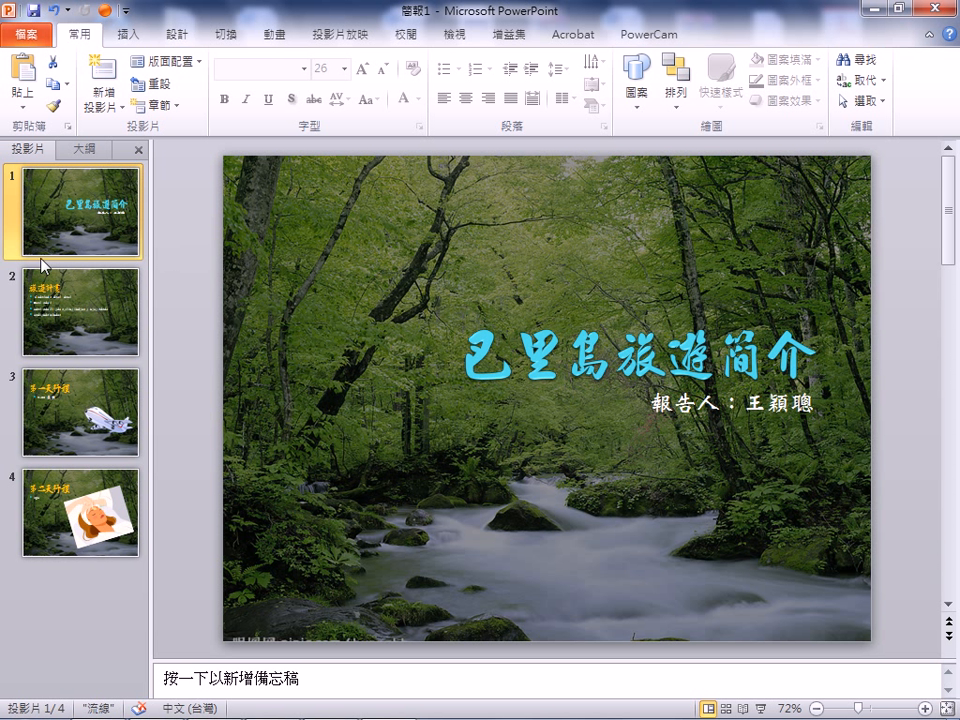
pyautogui.click(86, 316)
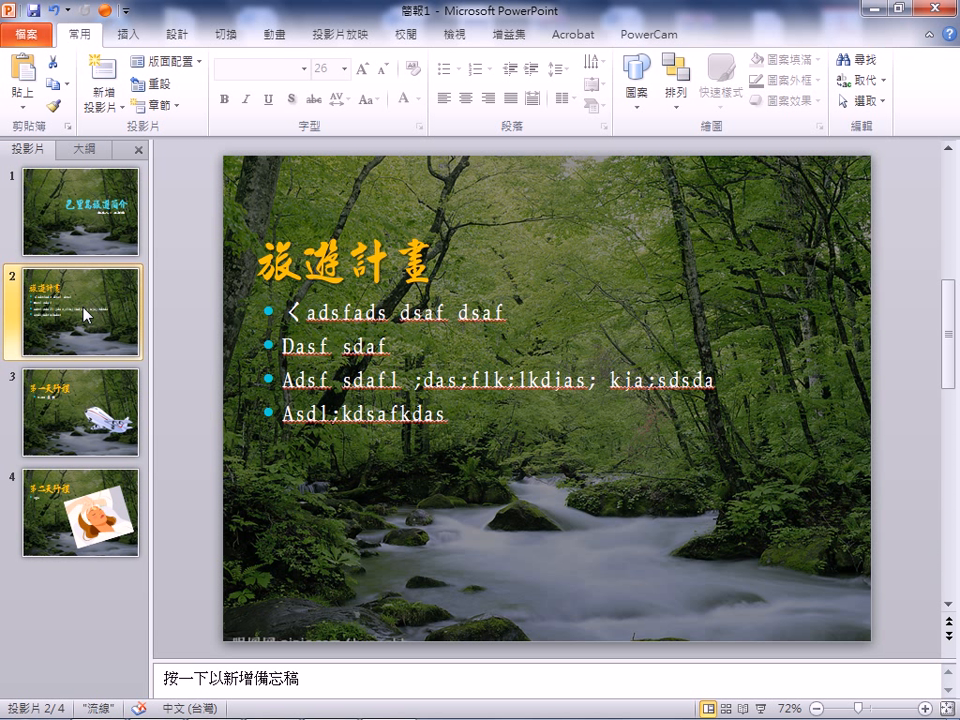
pyautogui.click(80, 246)
pyautogui.click(77, 223)
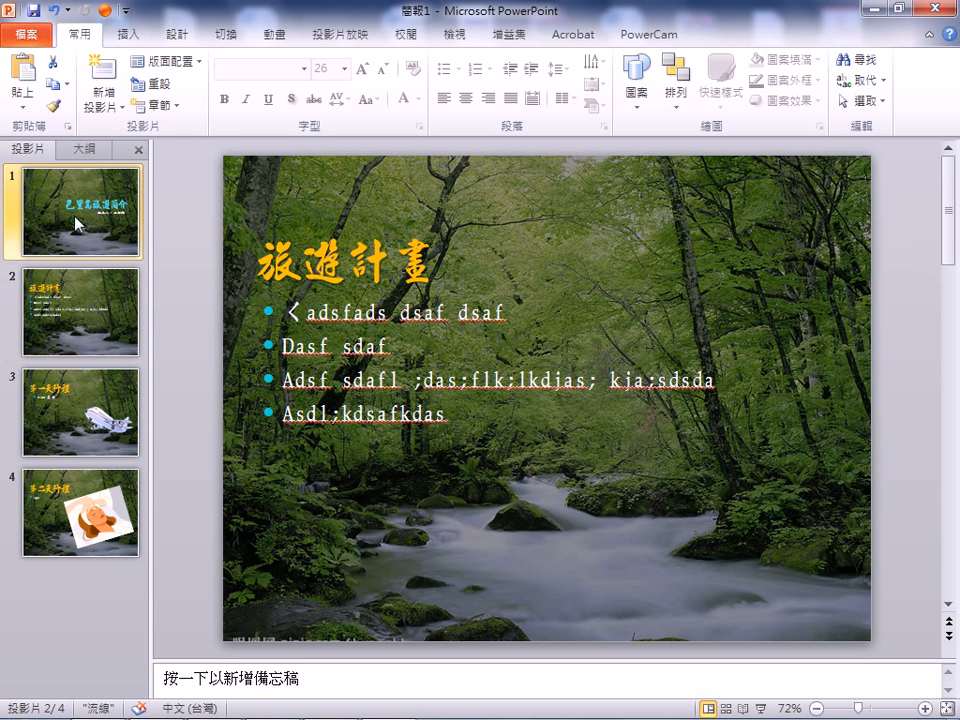
pyautogui.click(80, 322)
pyautogui.click(90, 226)
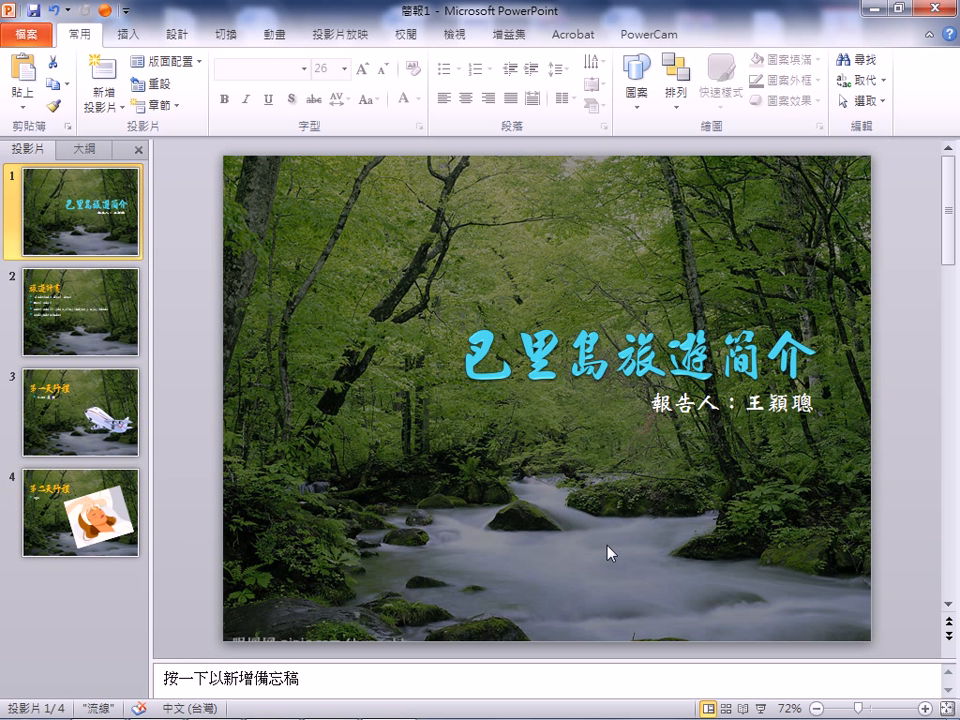
# Step: Play the slide show from the title slide through the 第二天行程 slide and exit it
pyautogui.click(761, 707)
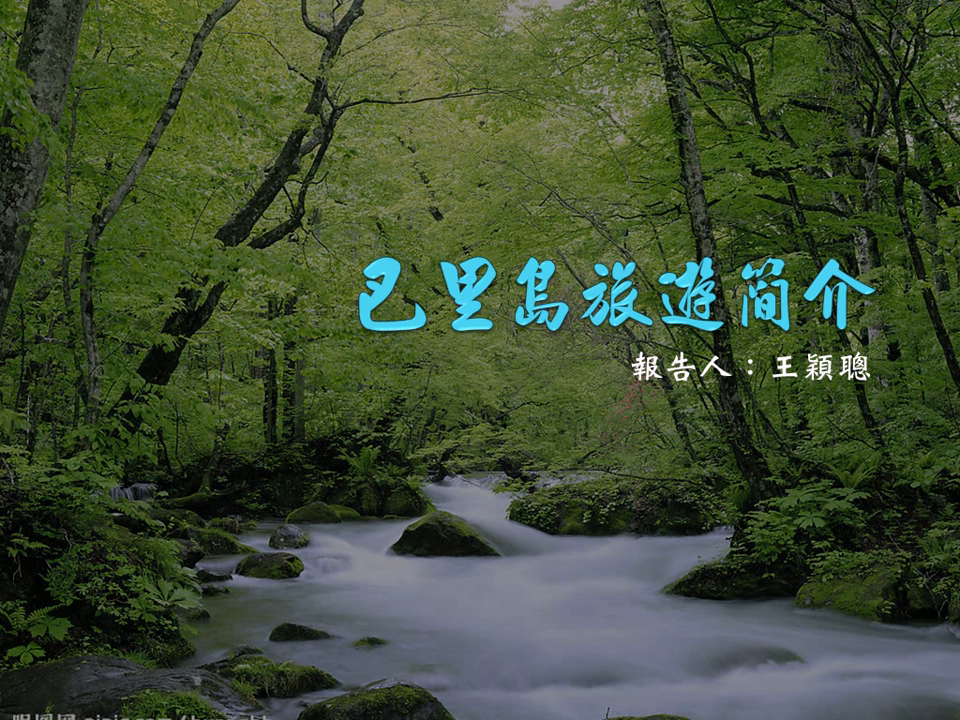
pyautogui.press('Right')
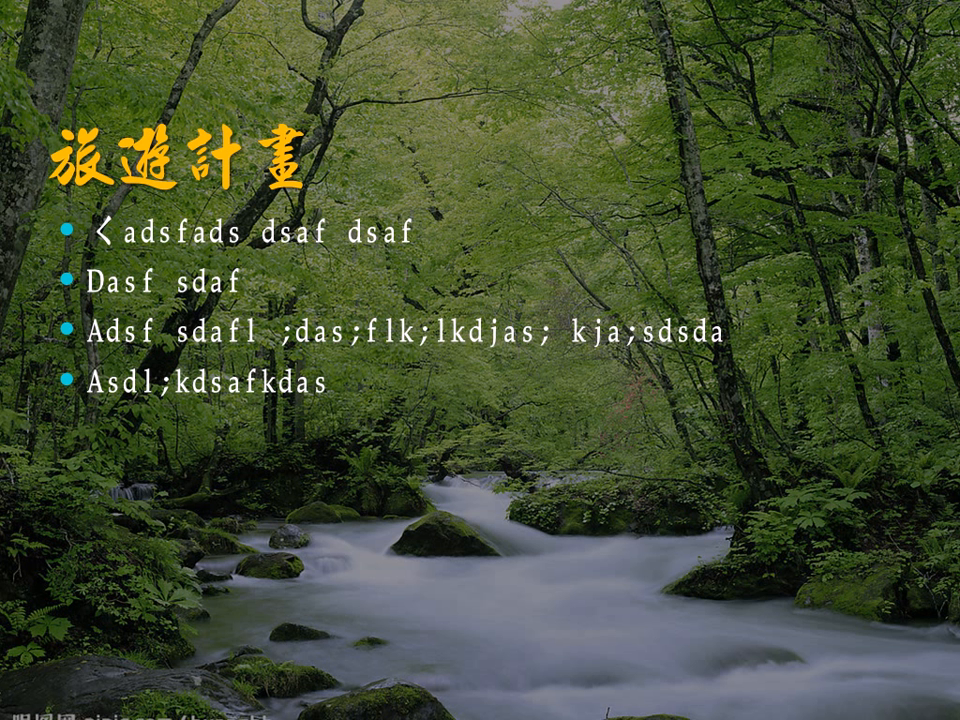
pyautogui.press('Right')
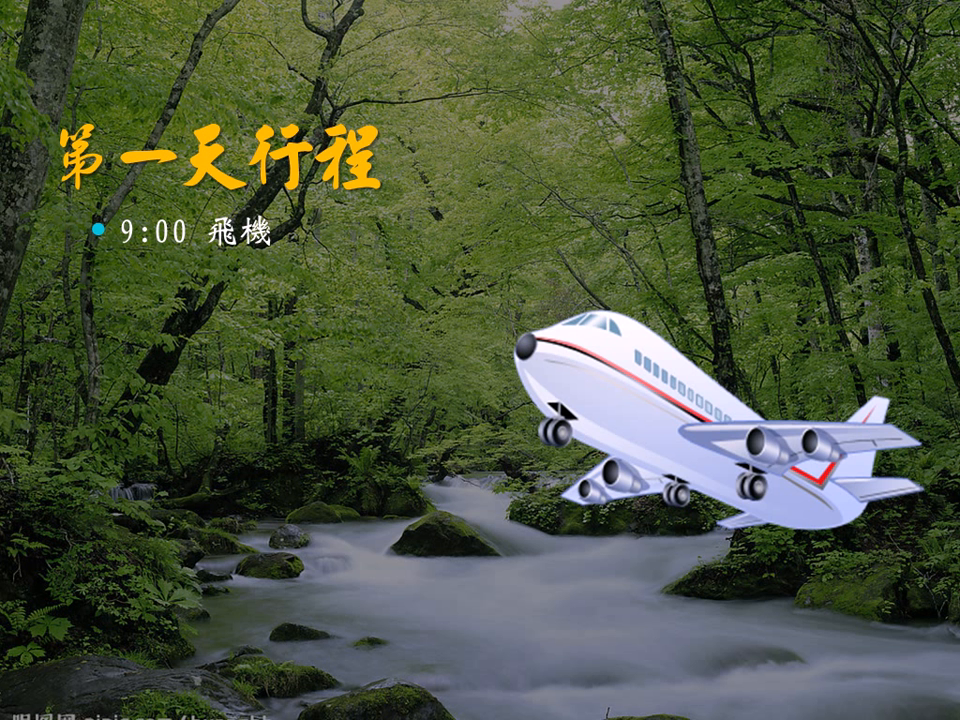
pyautogui.press('Right')
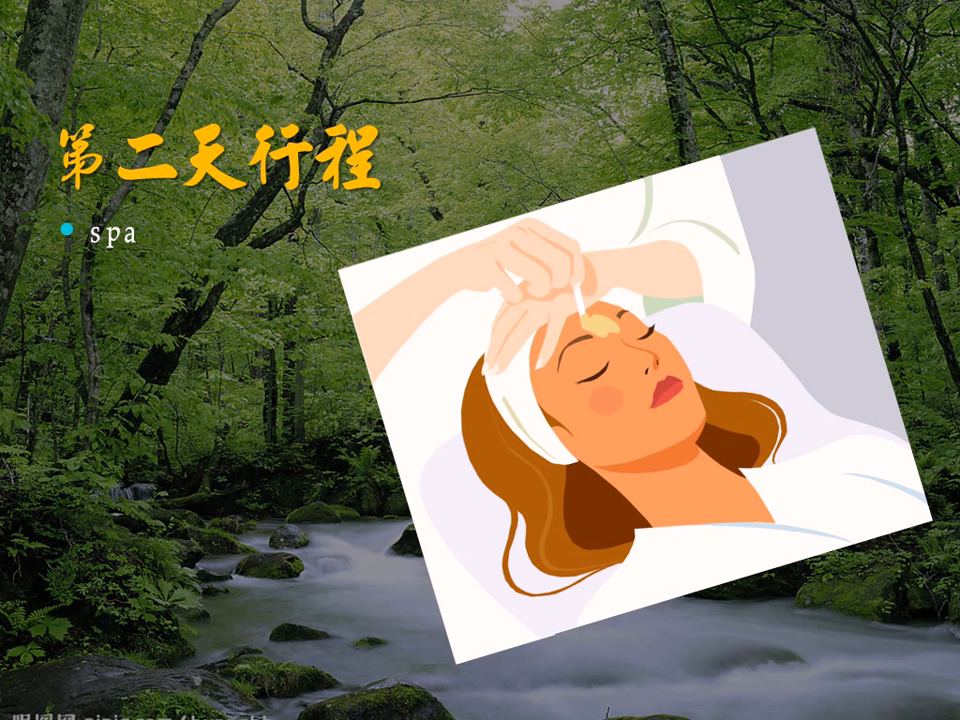
pyautogui.press('Escape')
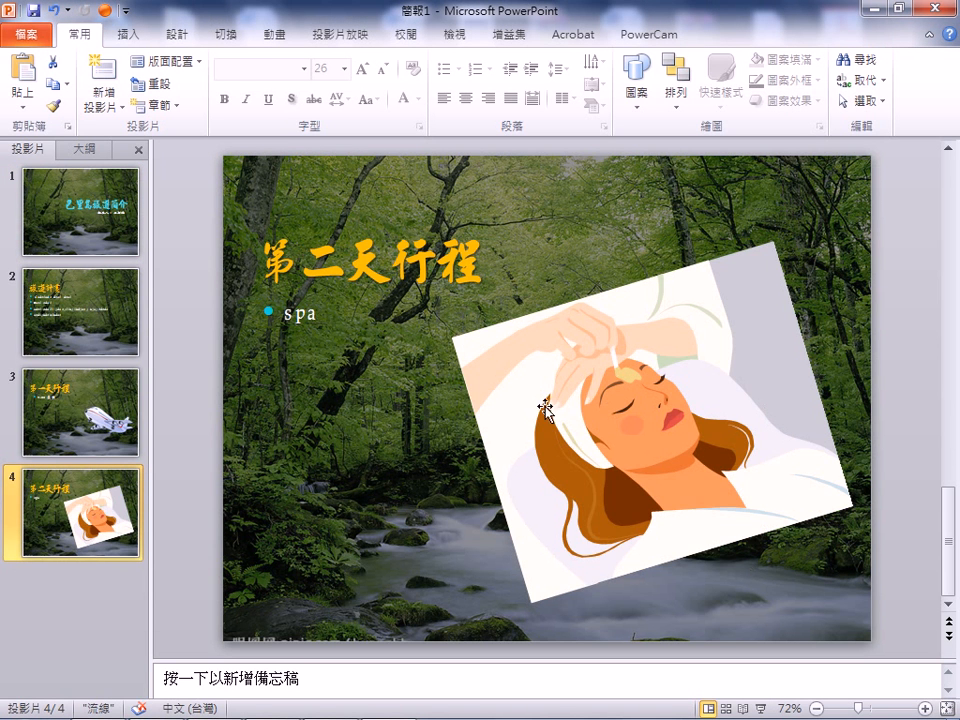
# Step: Apply the 飛入 (Fly In) entrance animation to the airplane picture on the 第一天行程 slide
pyautogui.click(100, 410)
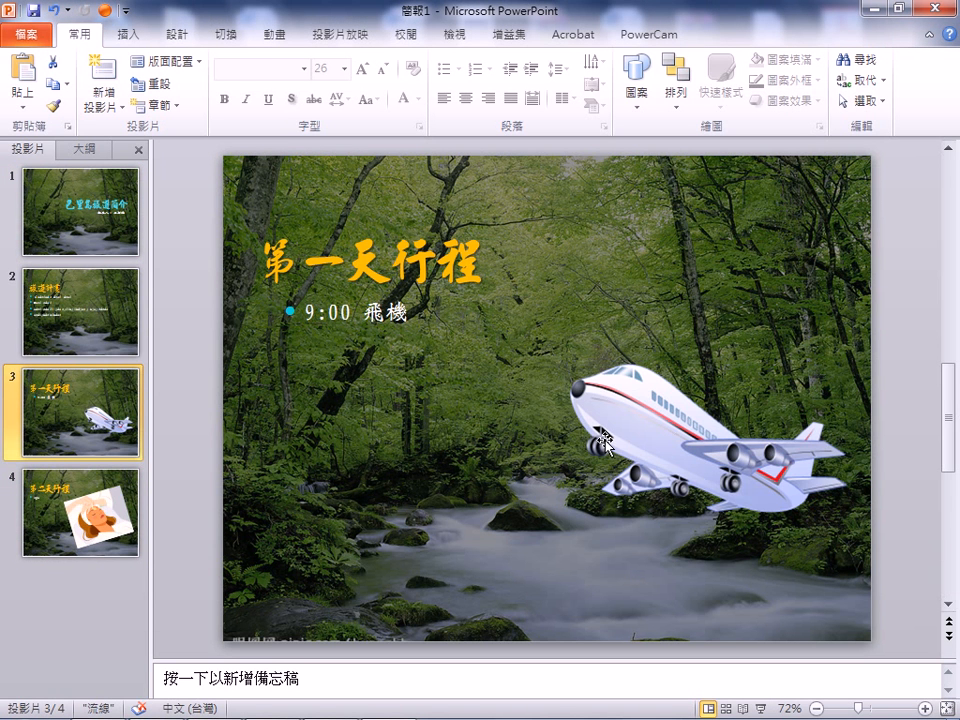
pyautogui.click(648, 437)
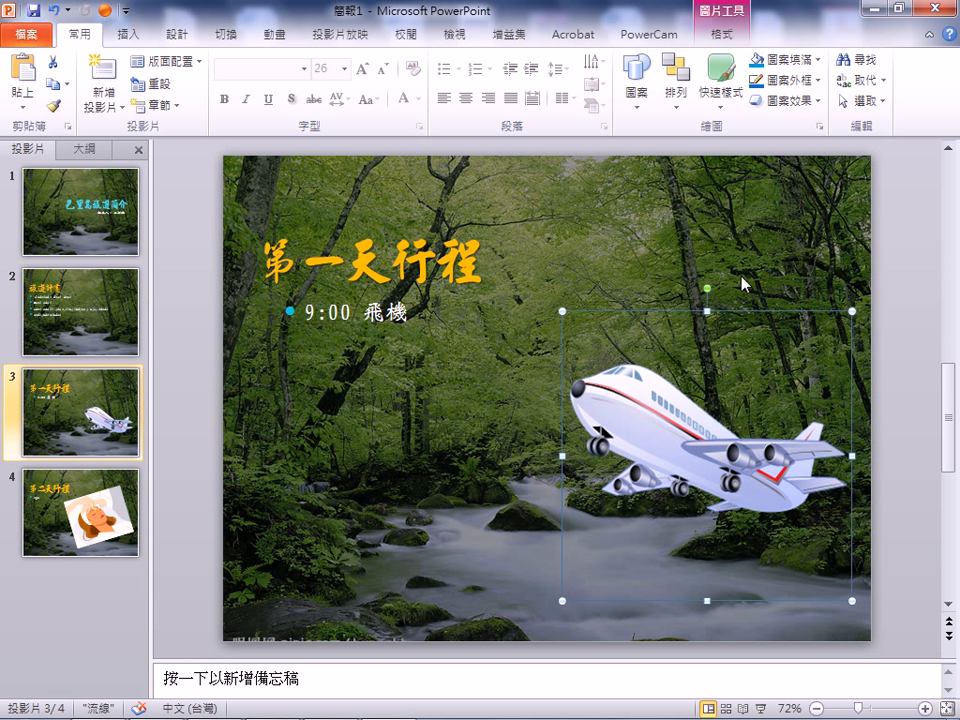
pyautogui.click(284, 35)
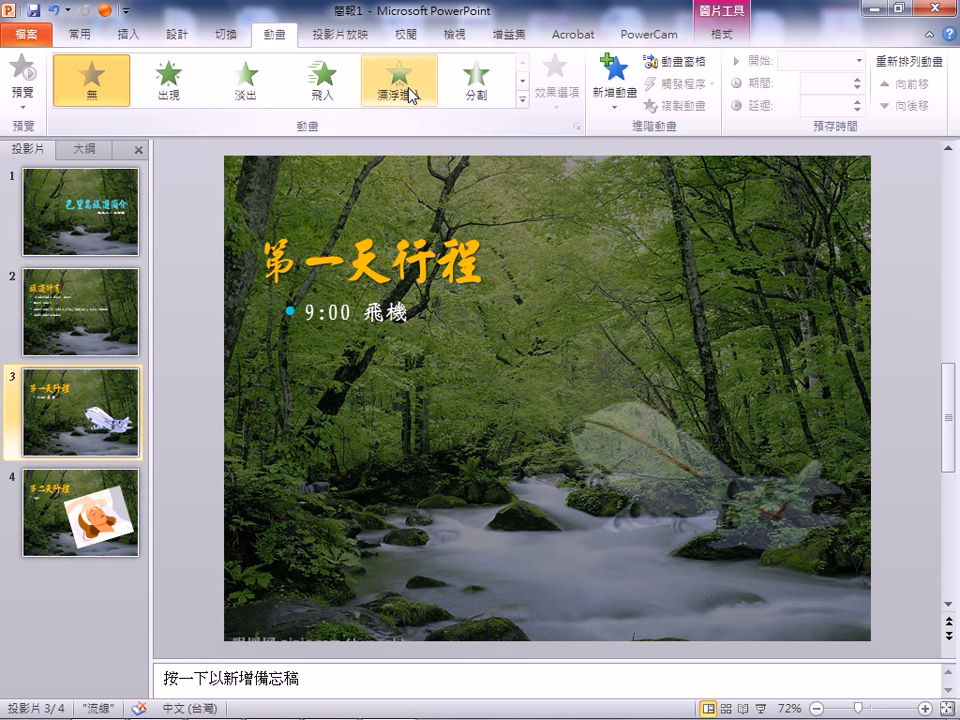
pyautogui.click(320, 92)
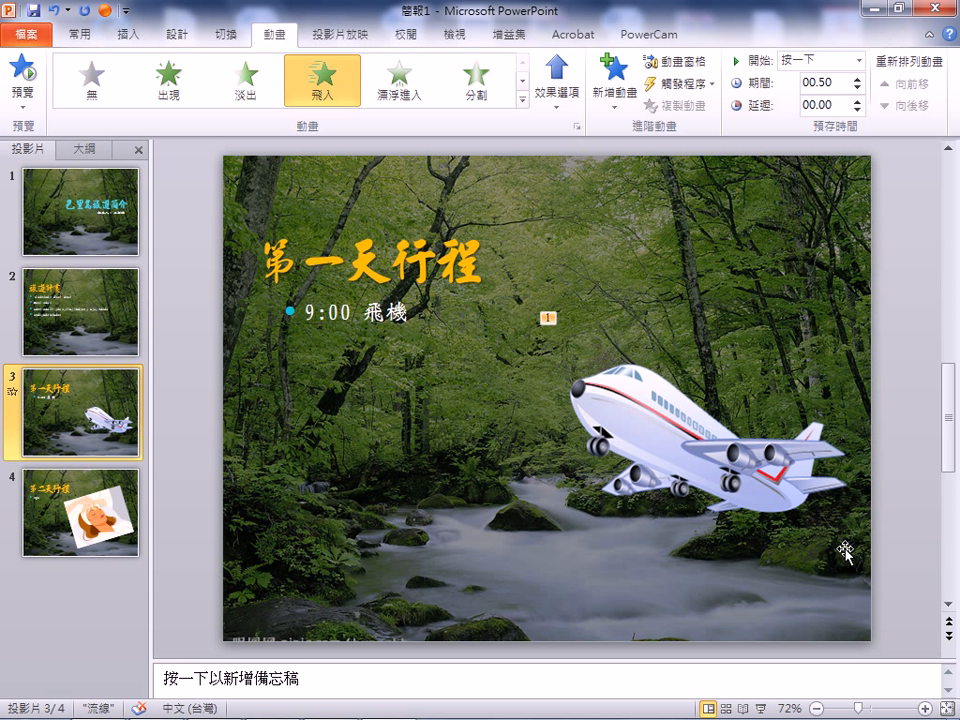
# Step: Play the 第一天行程 slide as a slide show to check the airplane's entrance, then exit the show
pyautogui.click(759, 707)
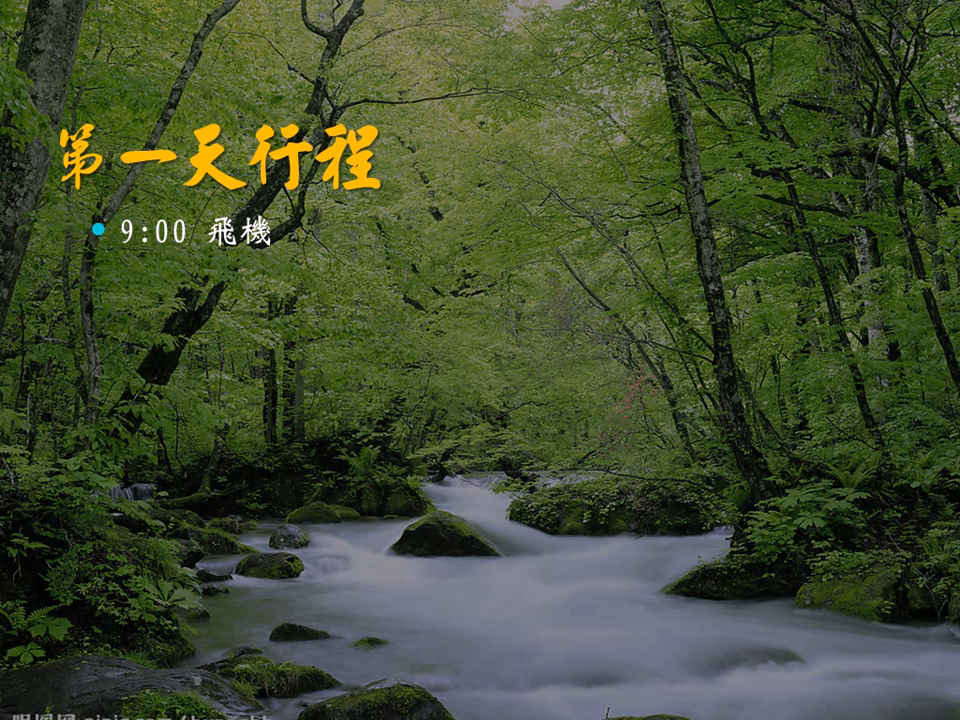
pyautogui.click(804, 268)
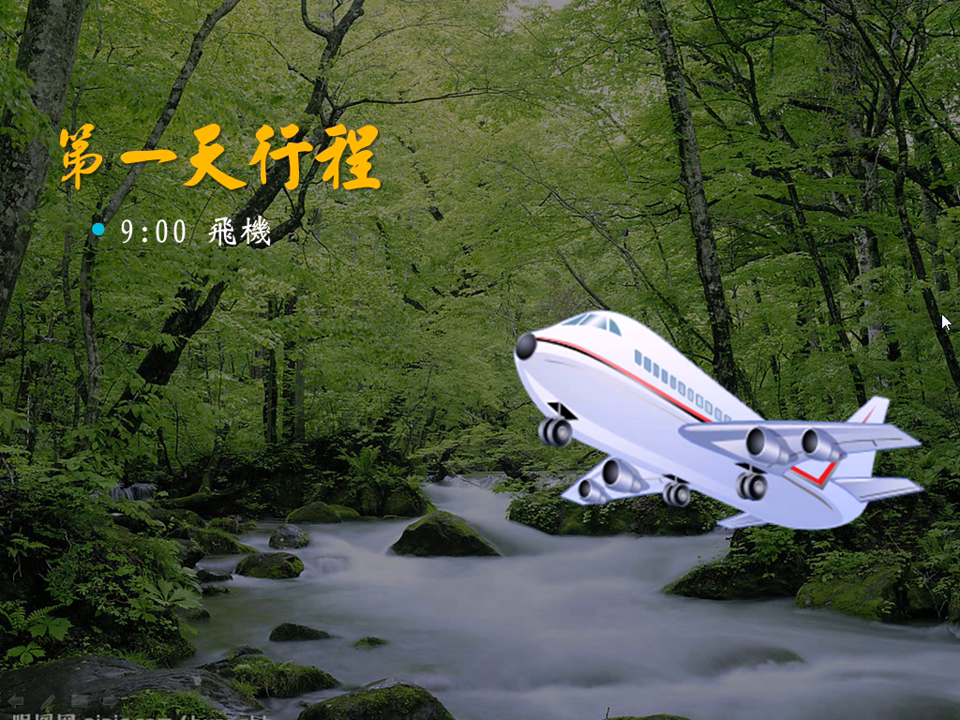
pyautogui.press('Escape')
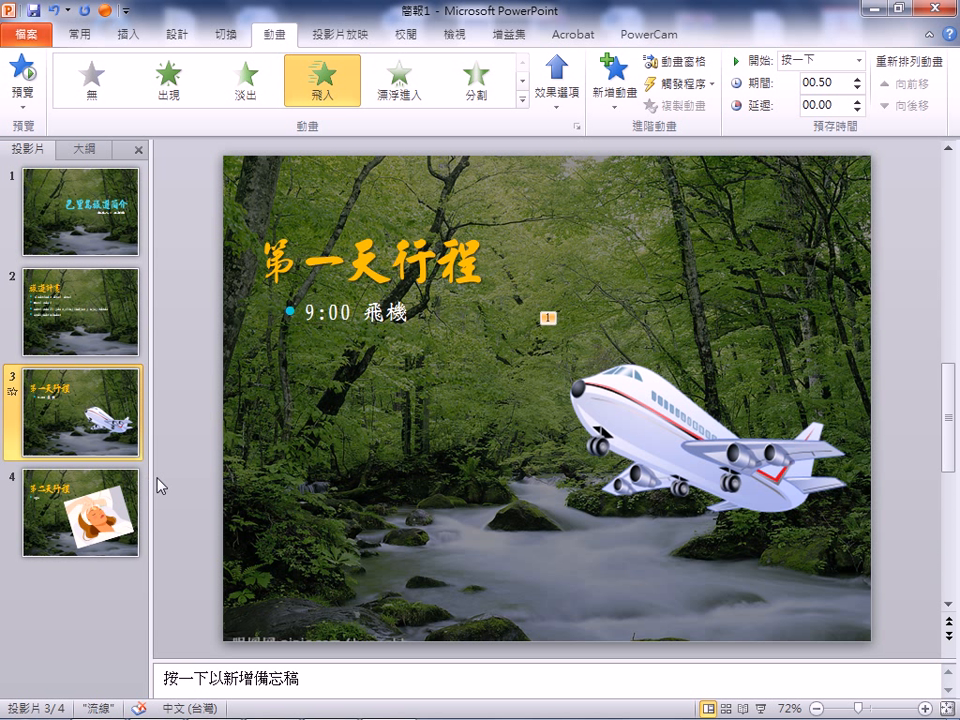
# Step: Look through the entrance, emphasis, exit and motion path effects available for the airplane, including the additional motion paths
pyautogui.click(521, 100)
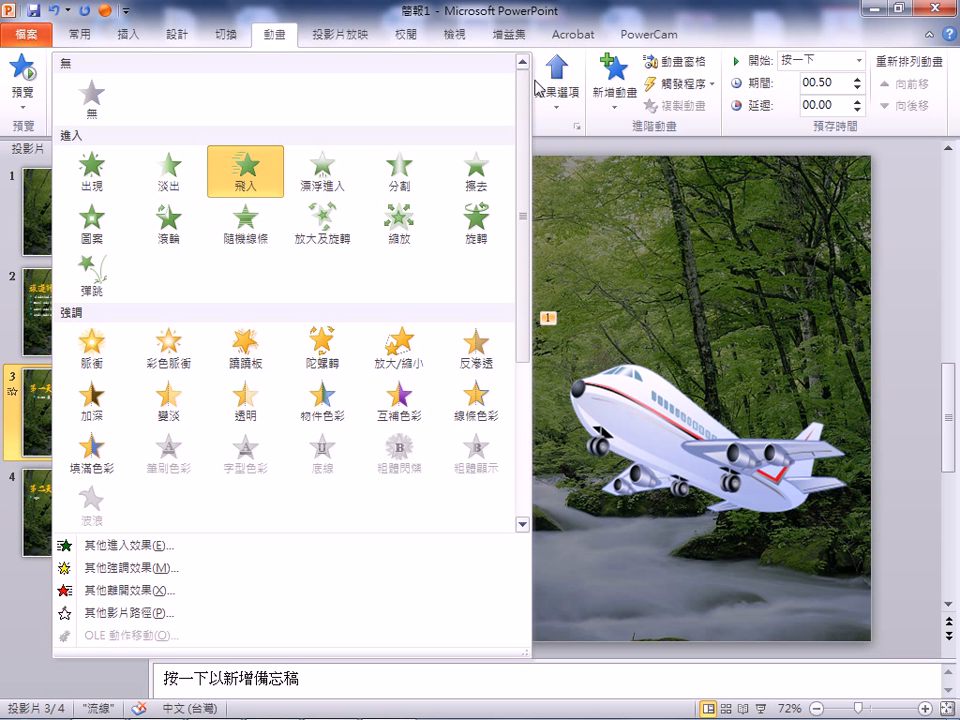
pyautogui.click(554, 130)
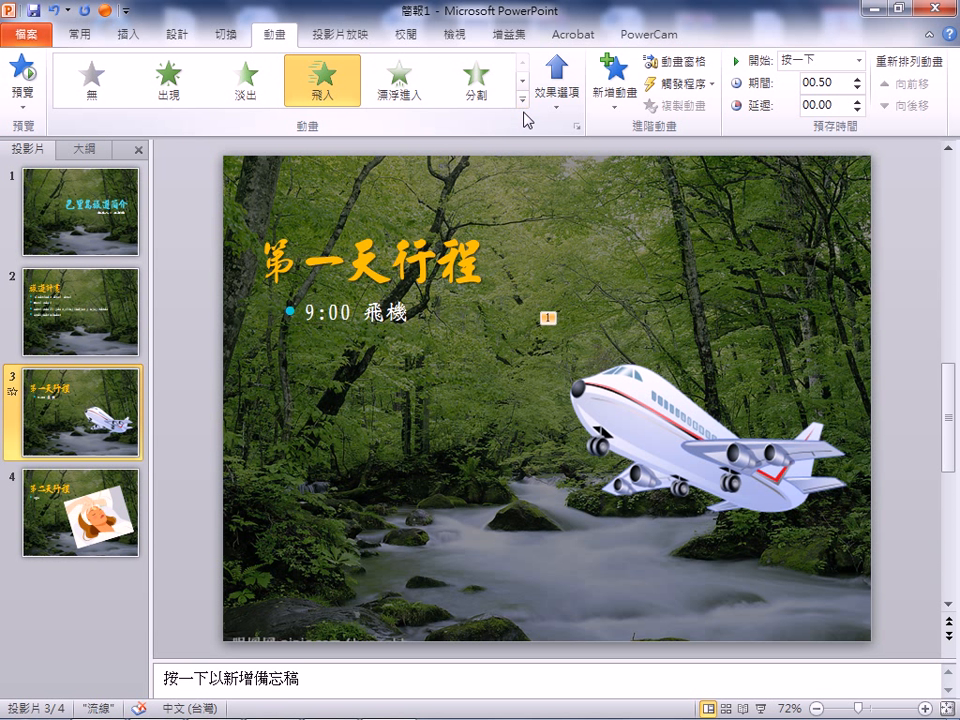
pyautogui.click(524, 102)
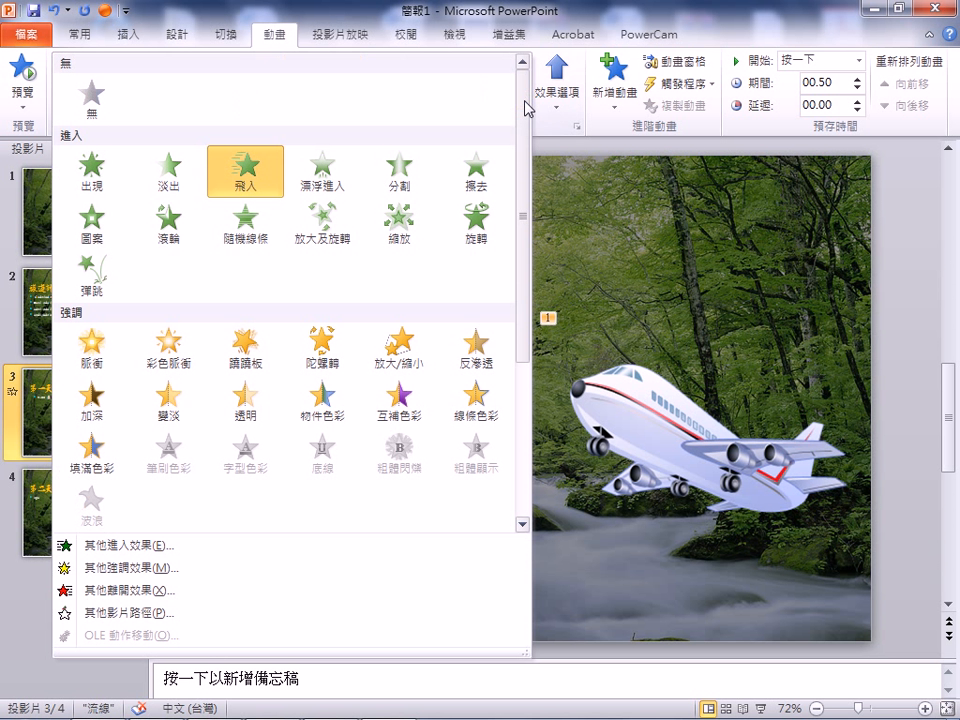
pyautogui.moveTo(520, 160)
pyautogui.mouseDown()
pyautogui.moveTo(521, 347)
pyautogui.moveTo(537, 165)
pyautogui.mouseUp()
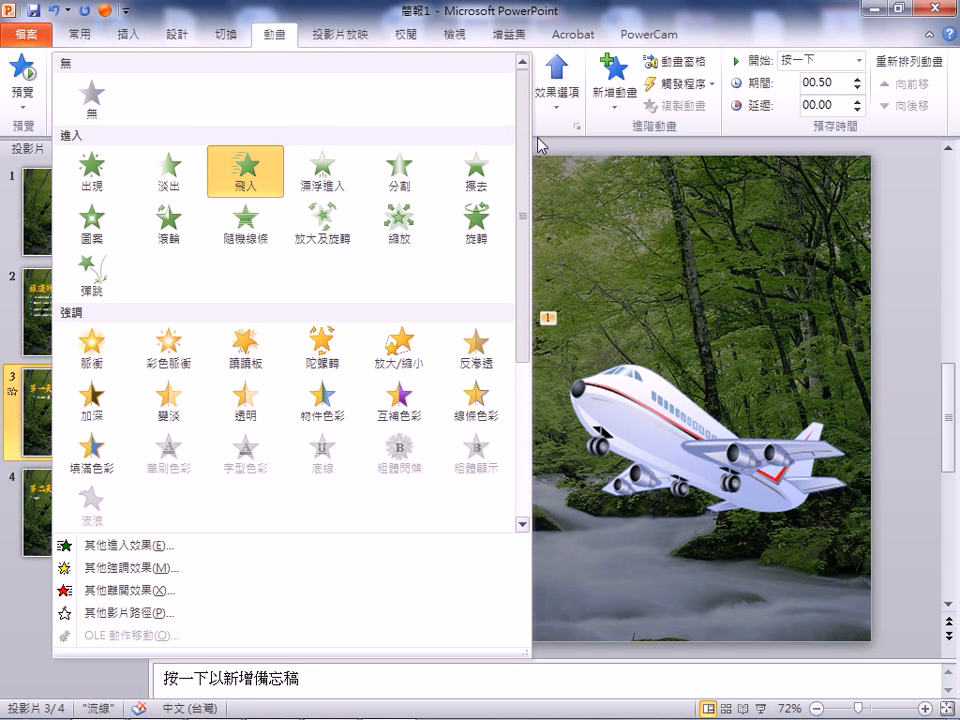
pyautogui.scroll(-3, 506, 343)
pyautogui.moveTo(520, 360)
pyautogui.mouseDown()
pyautogui.moveTo(516, 131)
pyautogui.moveTo(524, 343)
pyautogui.mouseUp()
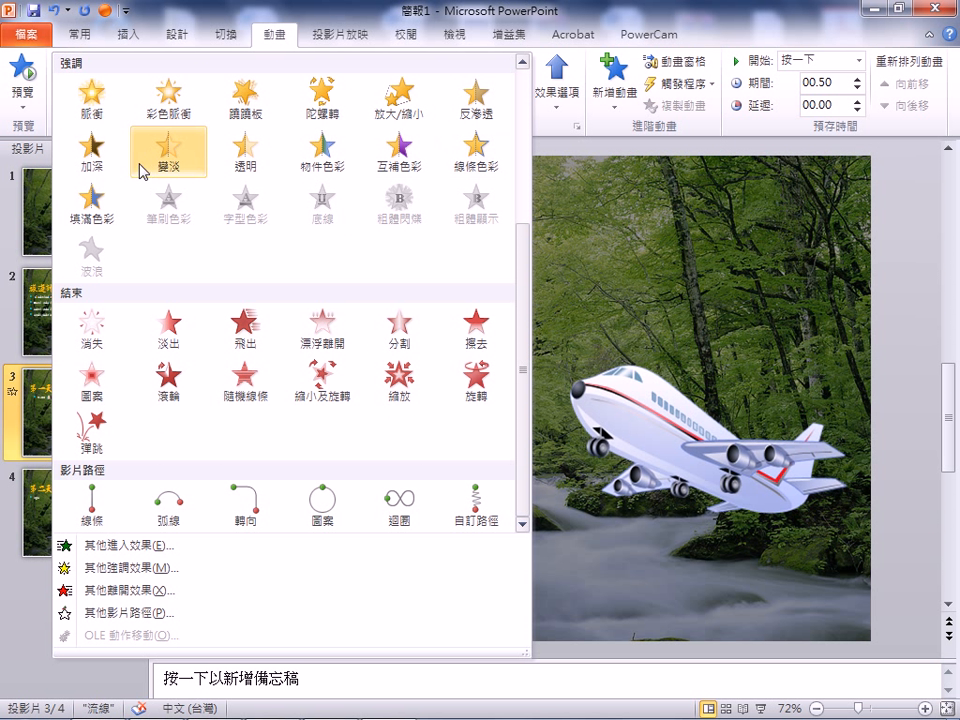
pyautogui.click(139, 624)
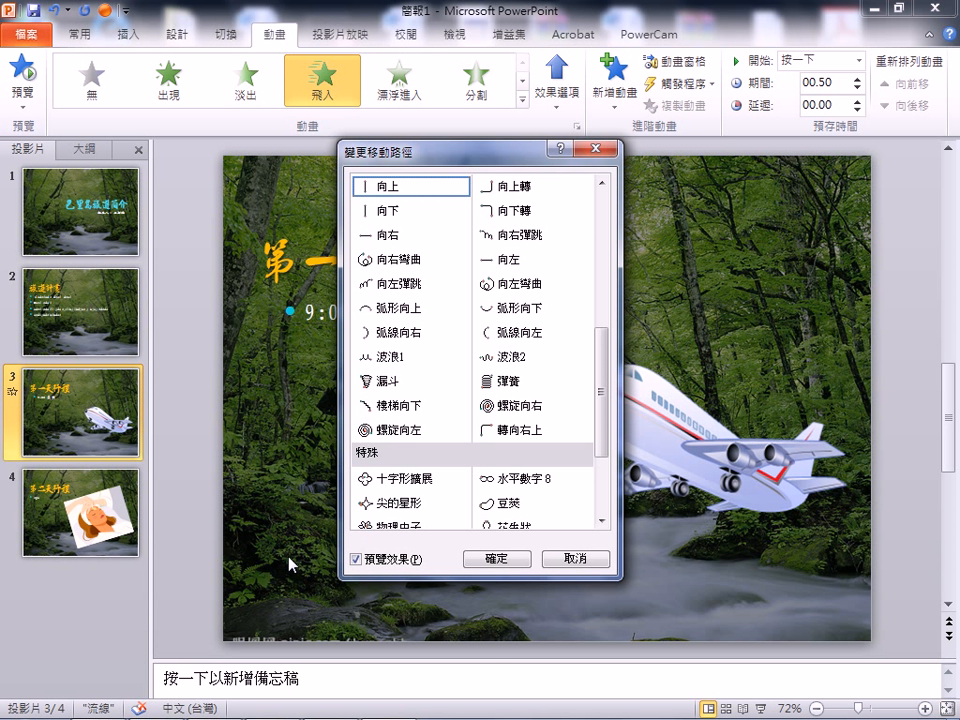
pyautogui.click(584, 561)
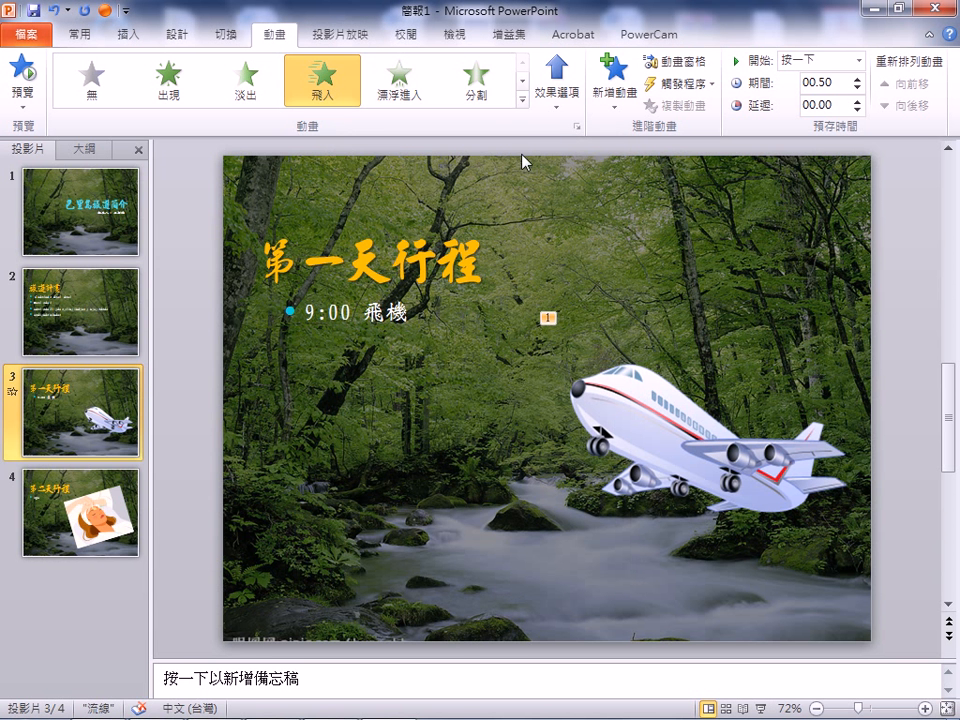
# Step: Change the airplane's animation to the 向左 (Left) motion path and preview it
pyautogui.click(521, 100)
pyautogui.moveTo(527, 358); pyautogui.dragTo(514, 540)
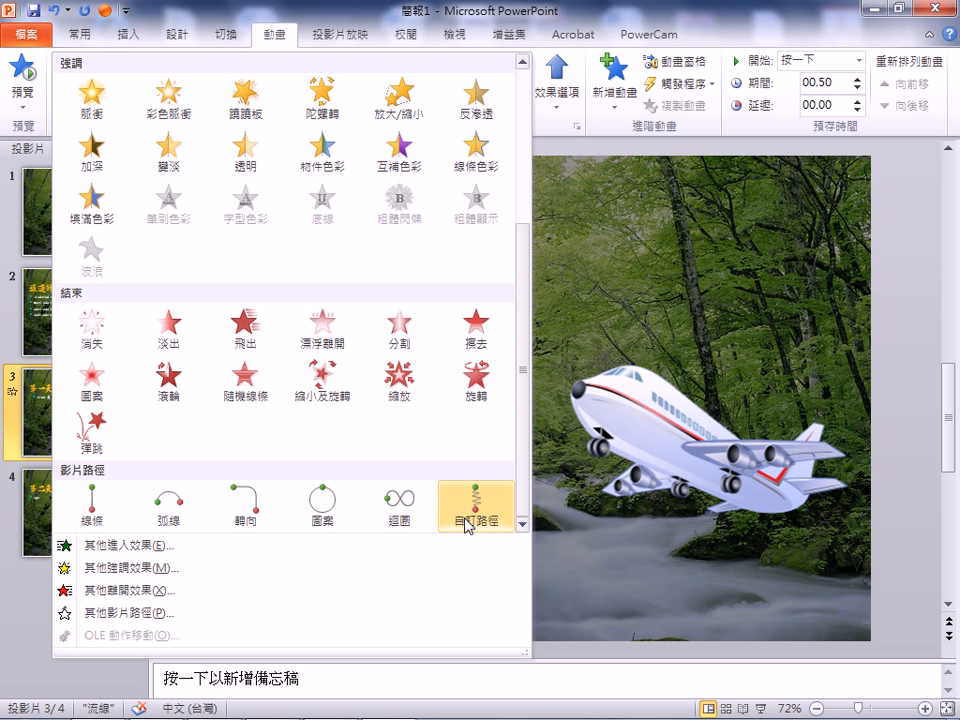
pyautogui.click(113, 612)
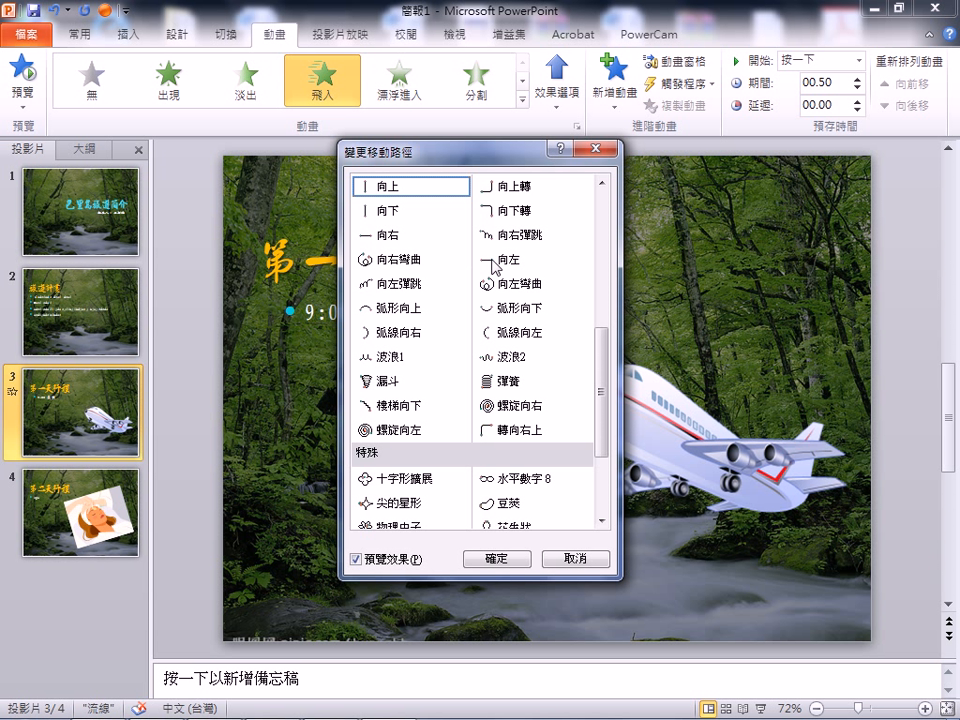
pyautogui.click(496, 262)
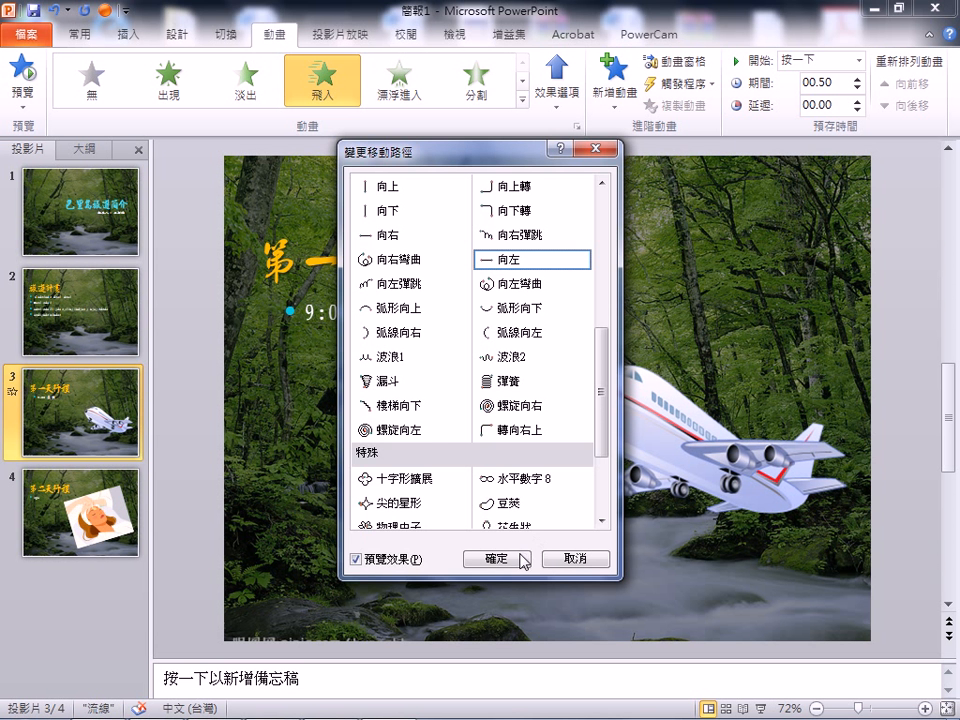
pyautogui.click(518, 560)
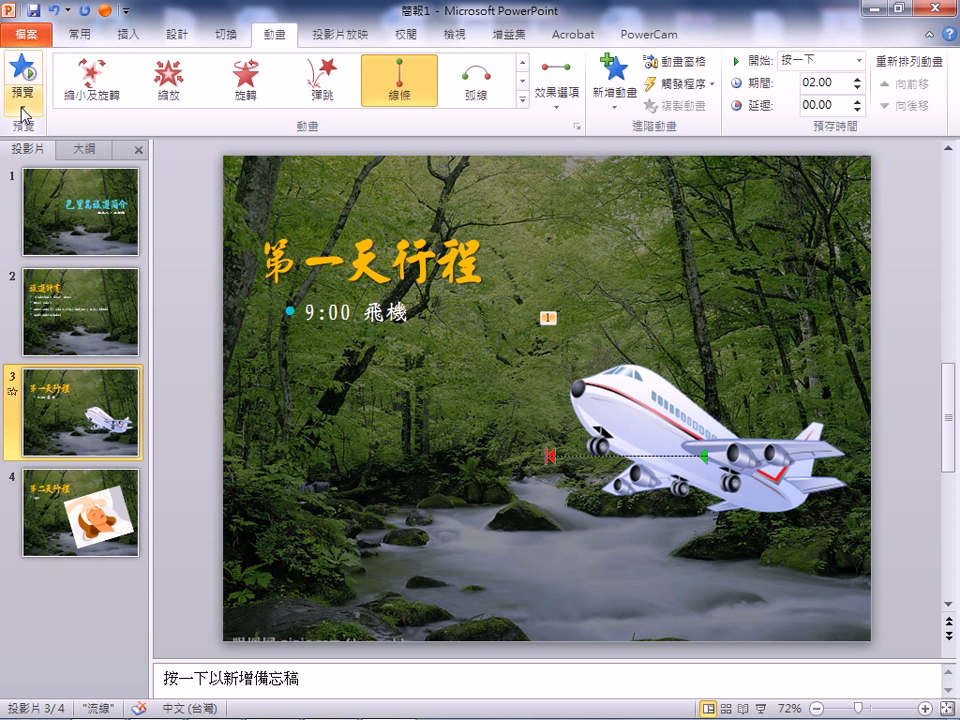
pyautogui.click(28, 70)
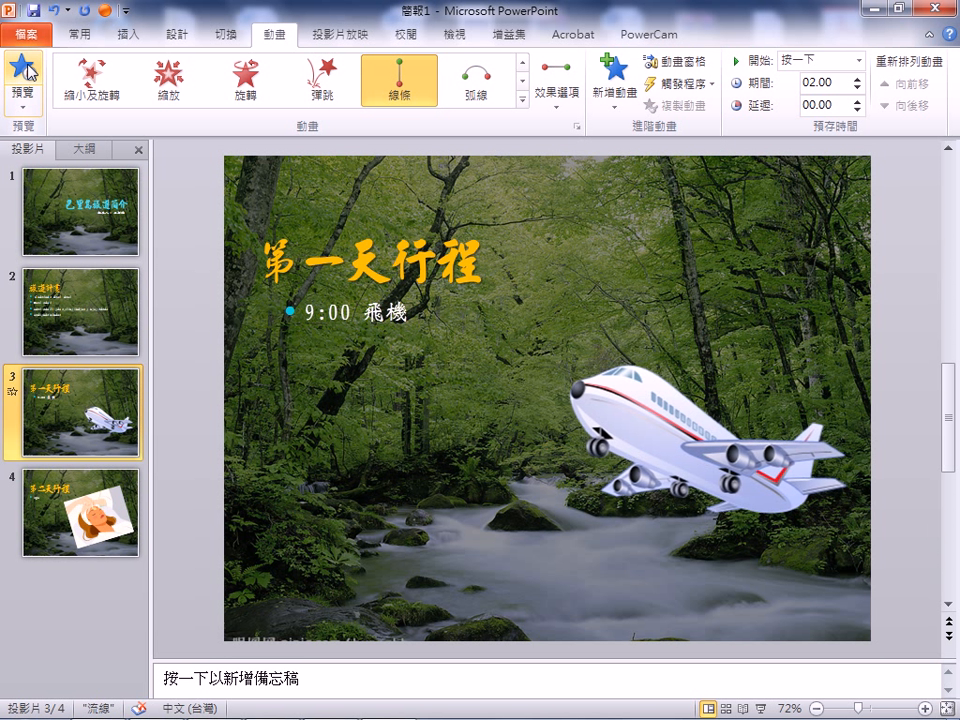